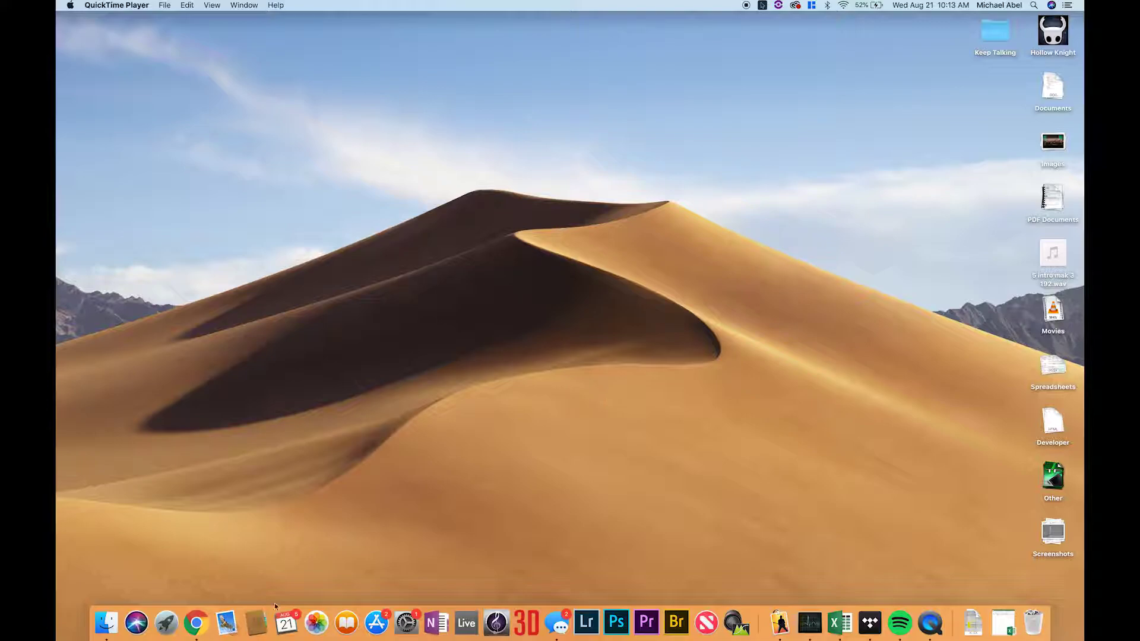
# Open the Ubiquiti downloads page at ui.com/download and show the UniFi product downloads
pyautogui.click(196, 622)
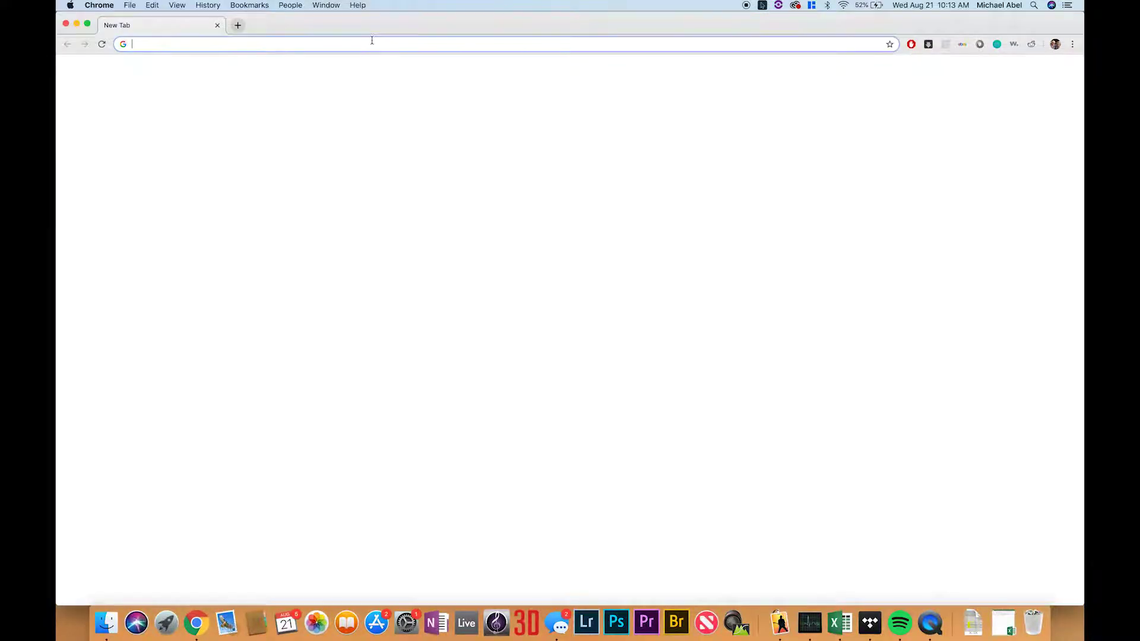
pyautogui.write('ui.com/down')
pyautogui.press('Down')
pyautogui.press('Down')
pyautogui.press('Down')
pyautogui.press('Return')
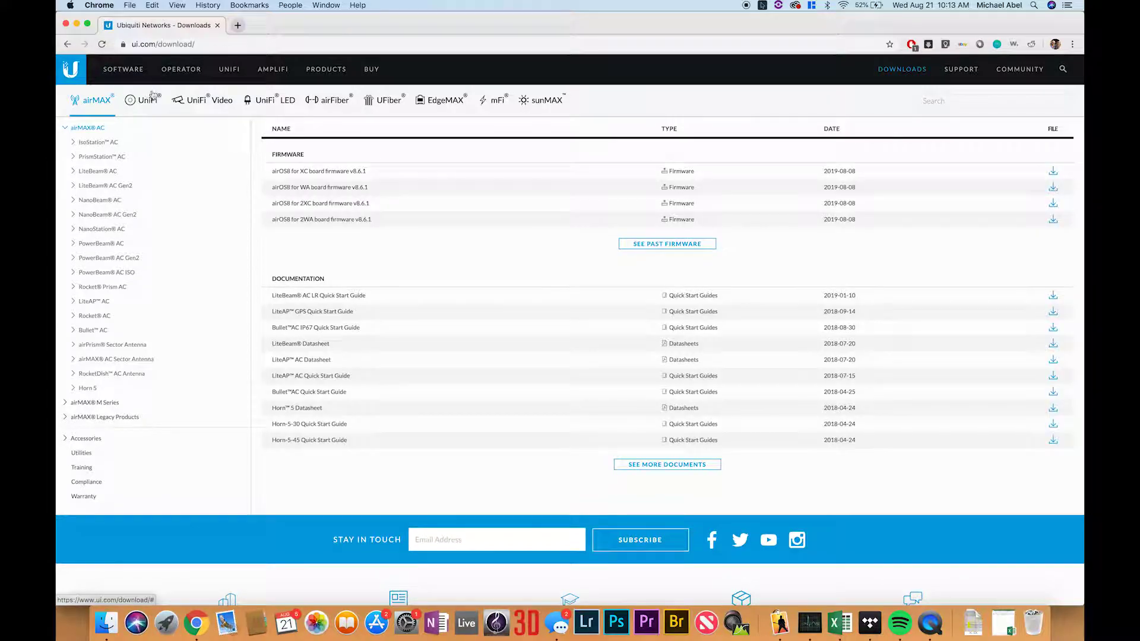
pyautogui.click(152, 97)
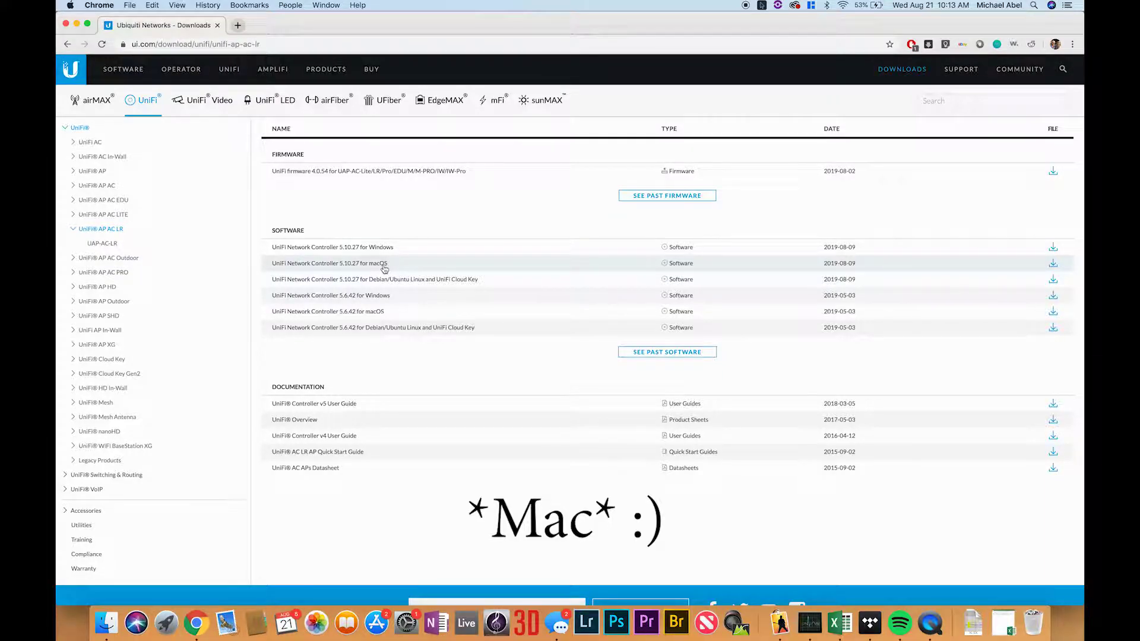
# Download the UniFi Network Controller 5.10.27 macOS package and open UniFi.pkg
pyautogui.click(1051, 263)
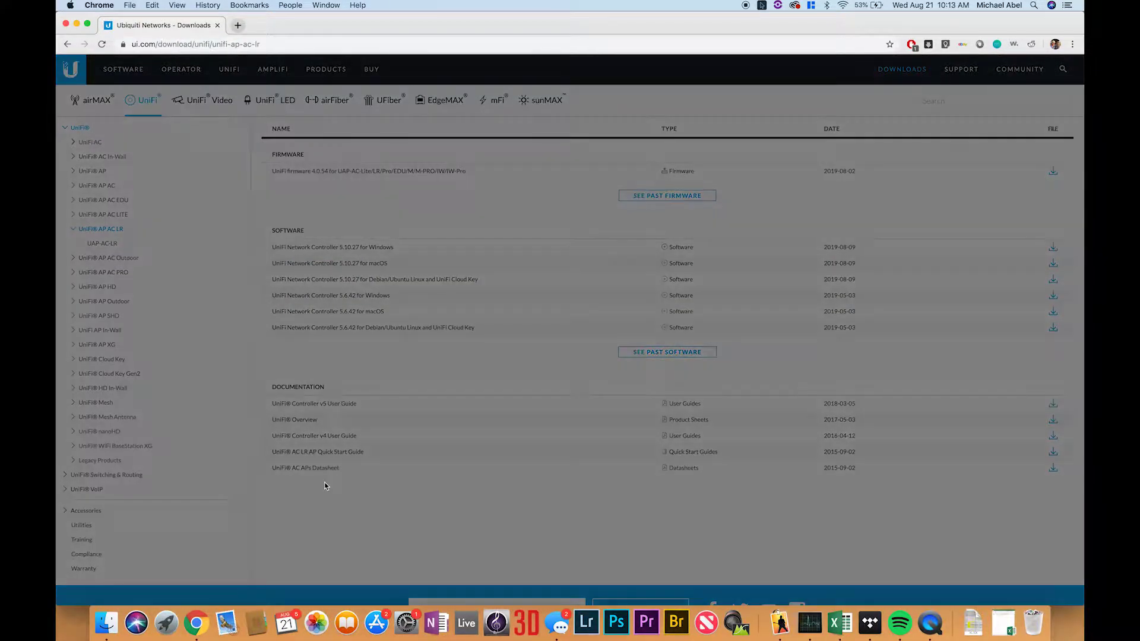
pyautogui.click(442, 336)
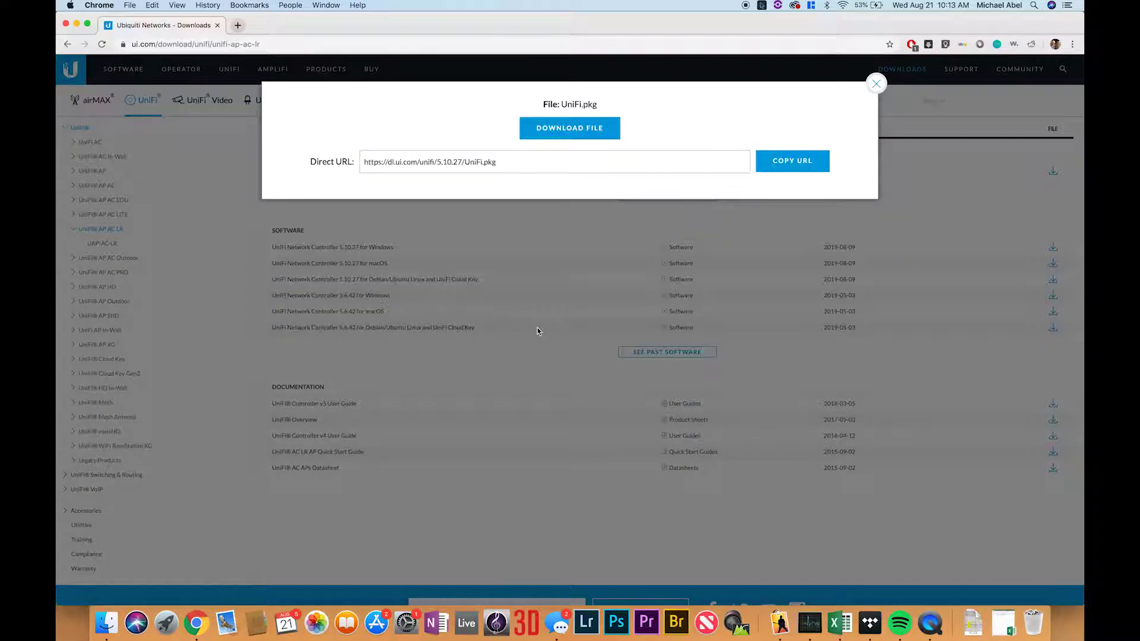
pyautogui.click(592, 135)
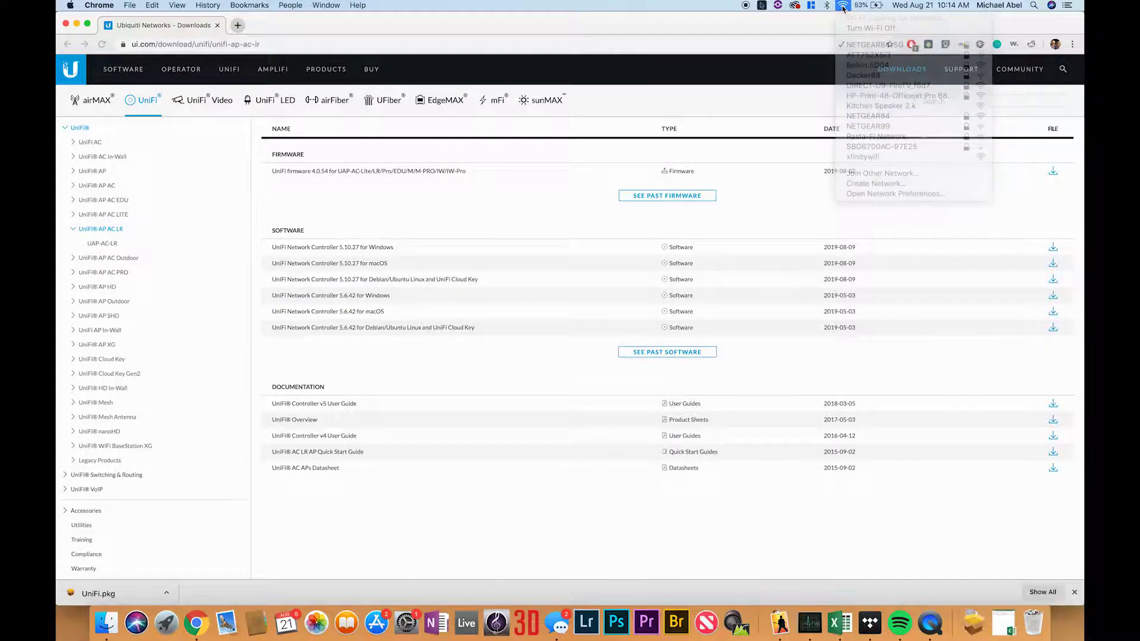
pyautogui.click(976, 624)
pyautogui.click(979, 579)
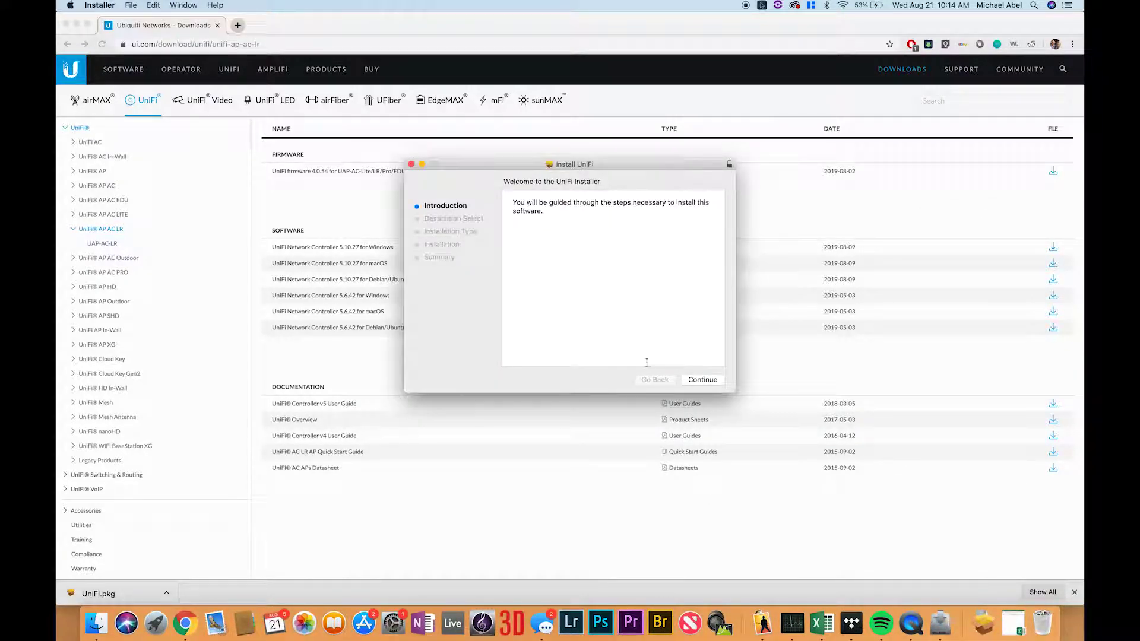
# Run the standard UniFi install on Macintosh HD, authorizing it with the admin password
pyautogui.click(684, 382)
pyautogui.click(686, 382)
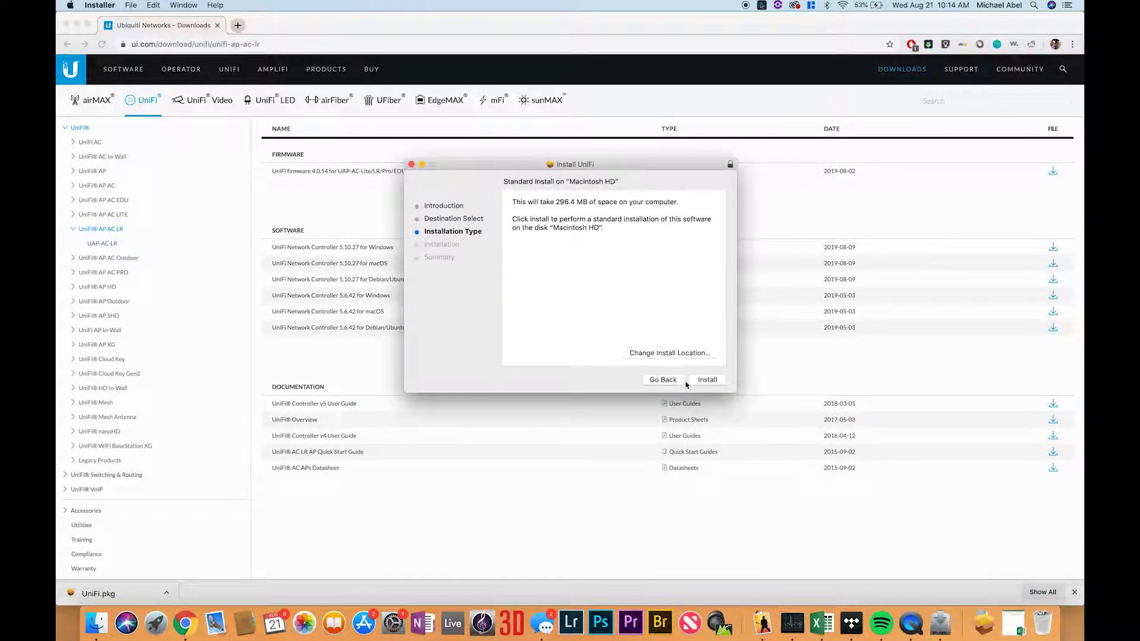
pyautogui.click(686, 382)
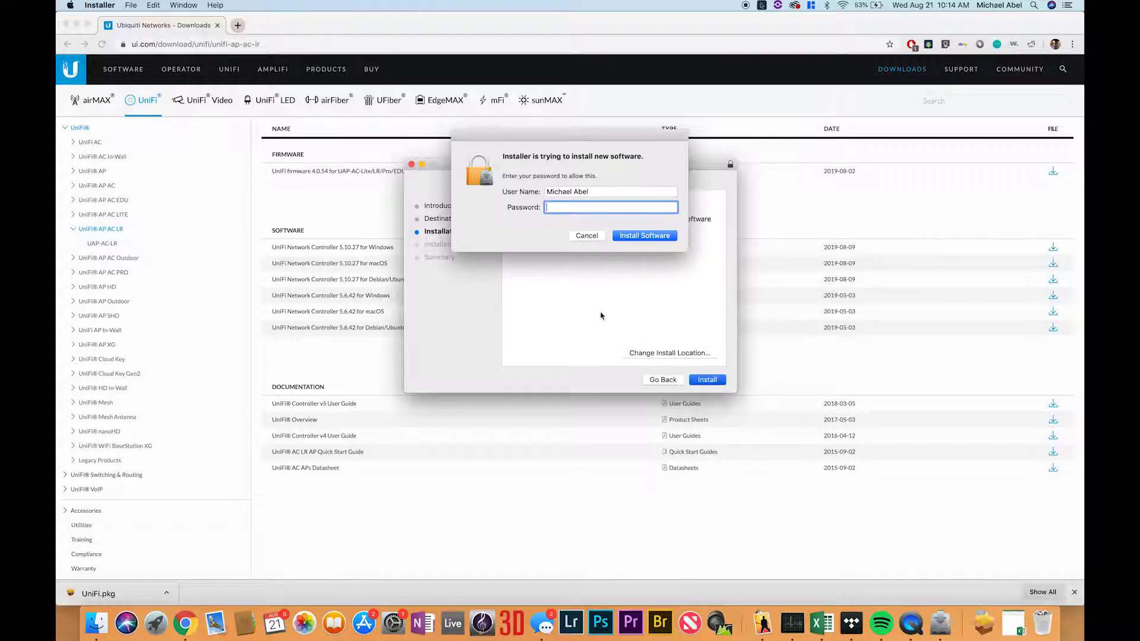
pyautogui.press('Return')
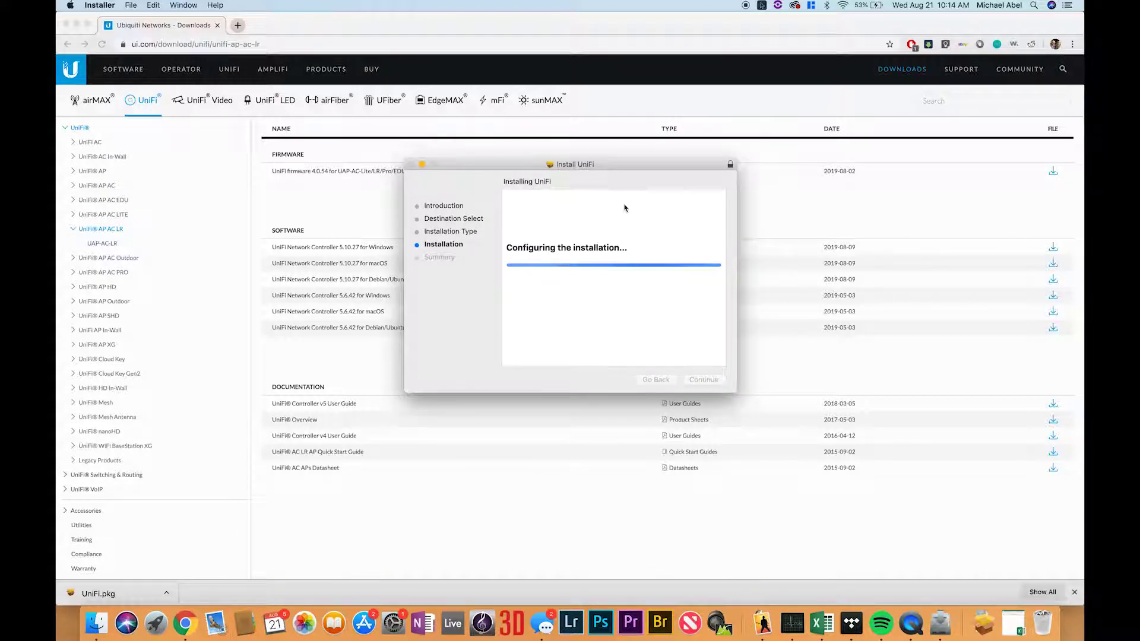
# Search Spotlight for the UniFi app
pyautogui.click(333, 138)
pyautogui.press('super+space')
pyautogui.write('quick')
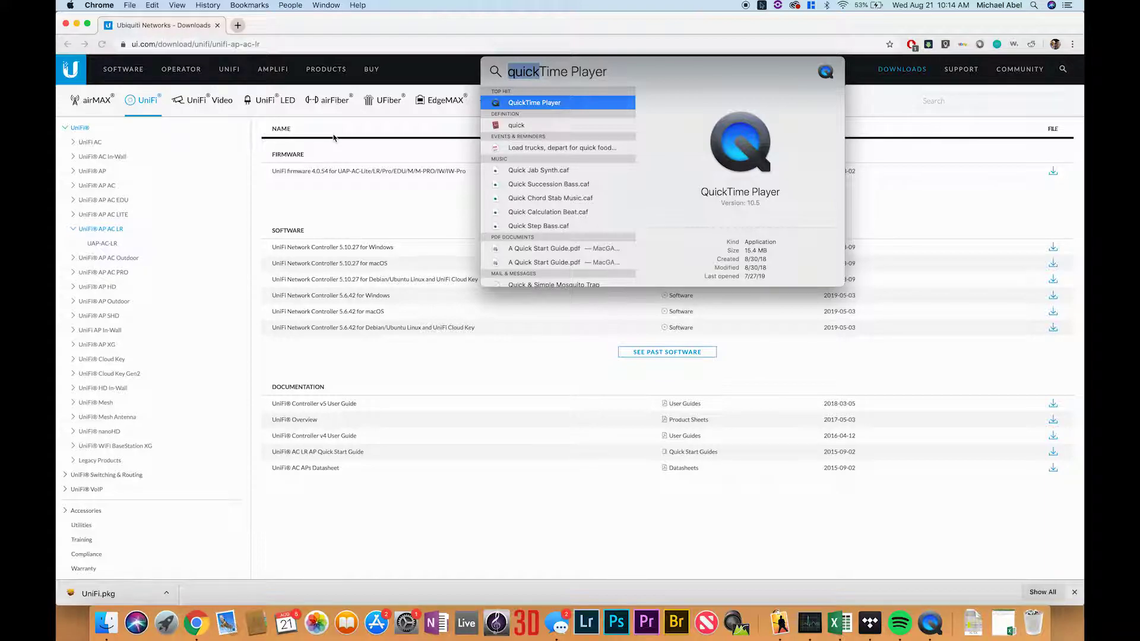
pyautogui.write('unifi')
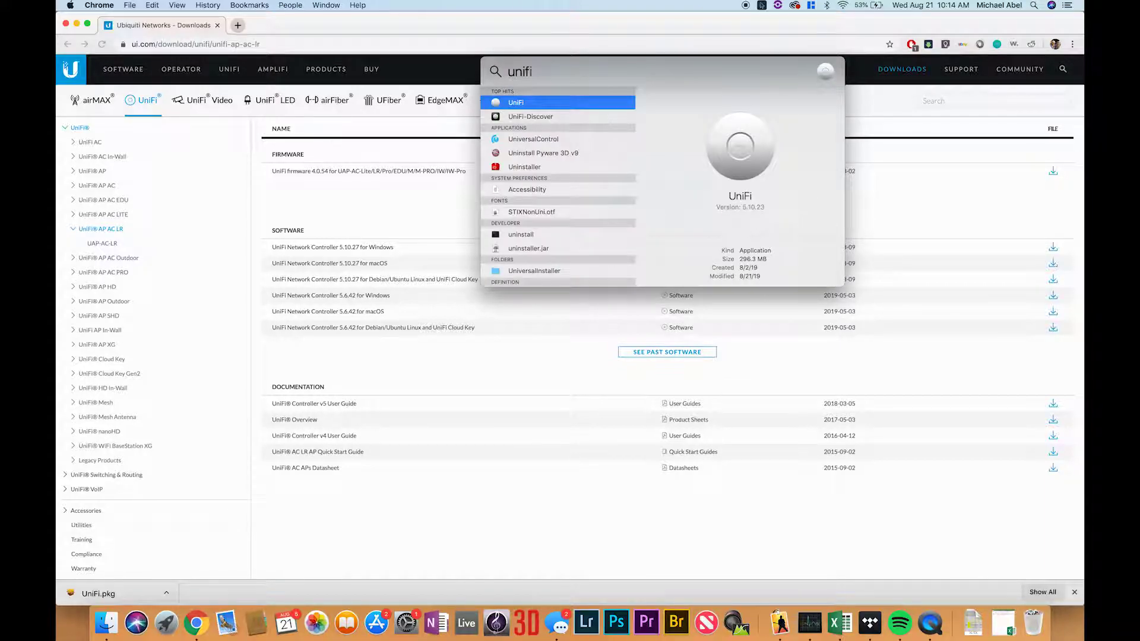
# Launch UniFi, quit it after the failed start-up, and relaunch until controller 5.10.27 starts
pyautogui.press('Return')
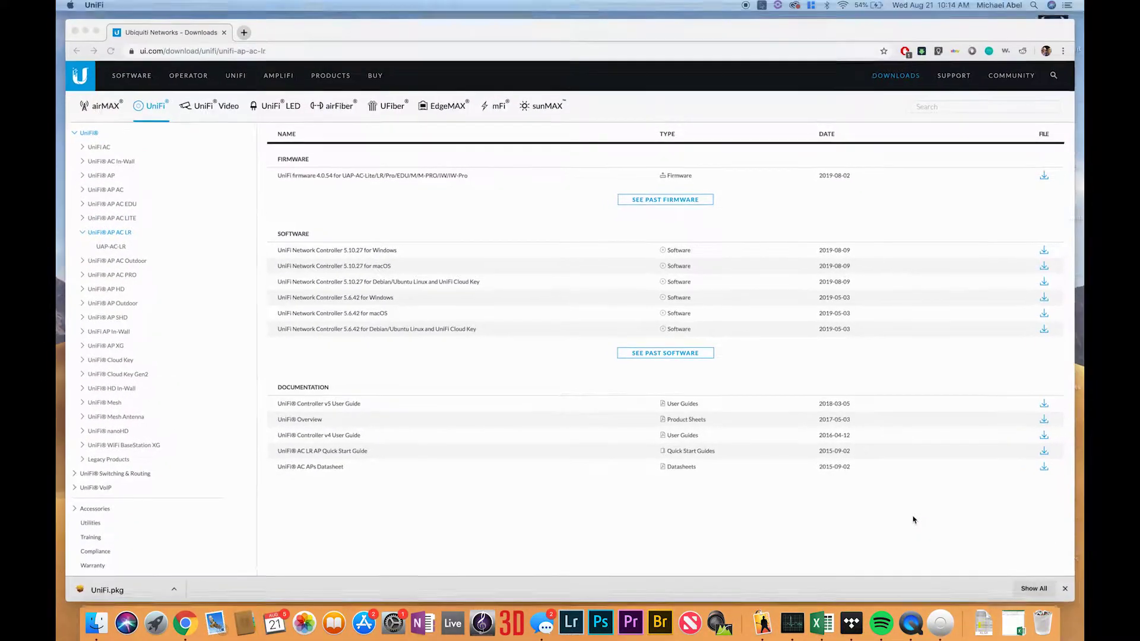
pyautogui.click(940, 622)
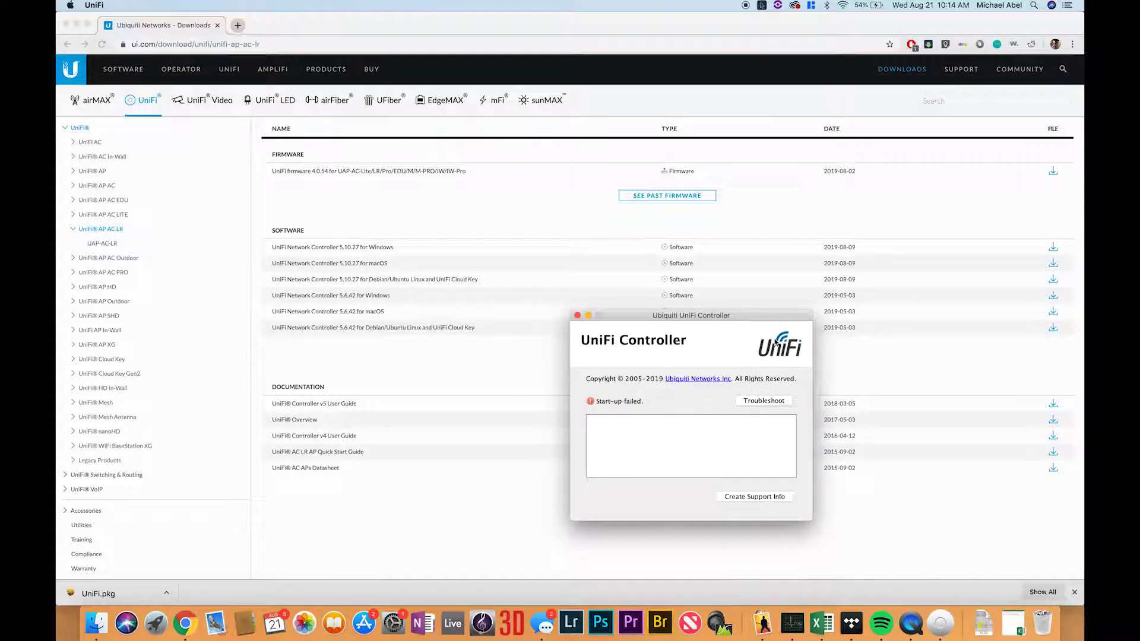
pyautogui.click(576, 316)
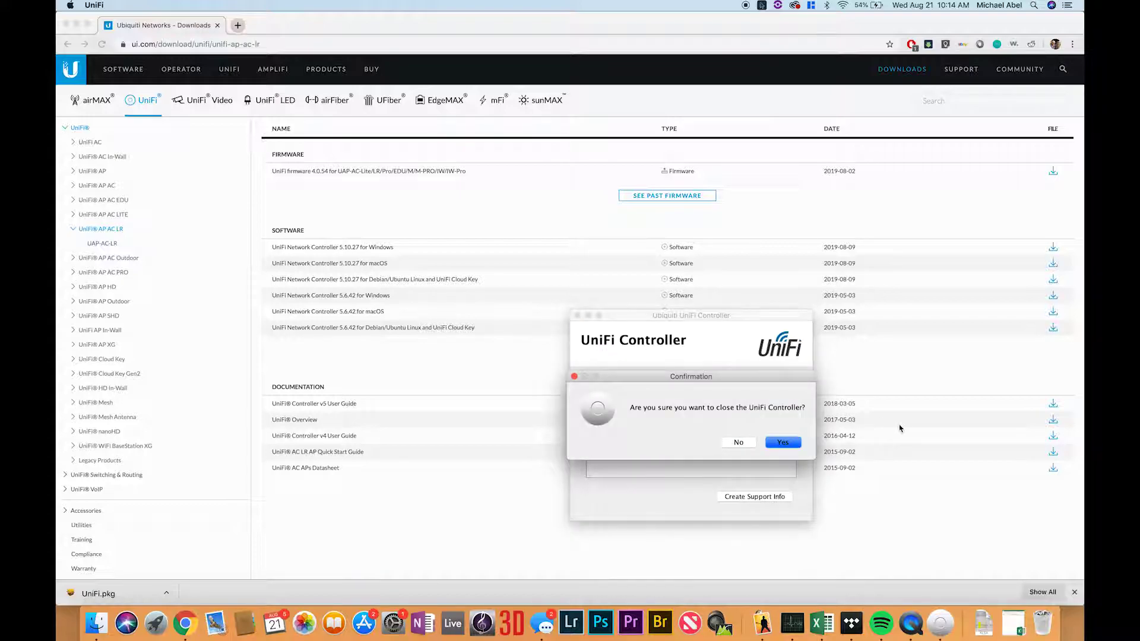
pyautogui.click(777, 444)
pyautogui.press('super+space')
pyautogui.press('Return')
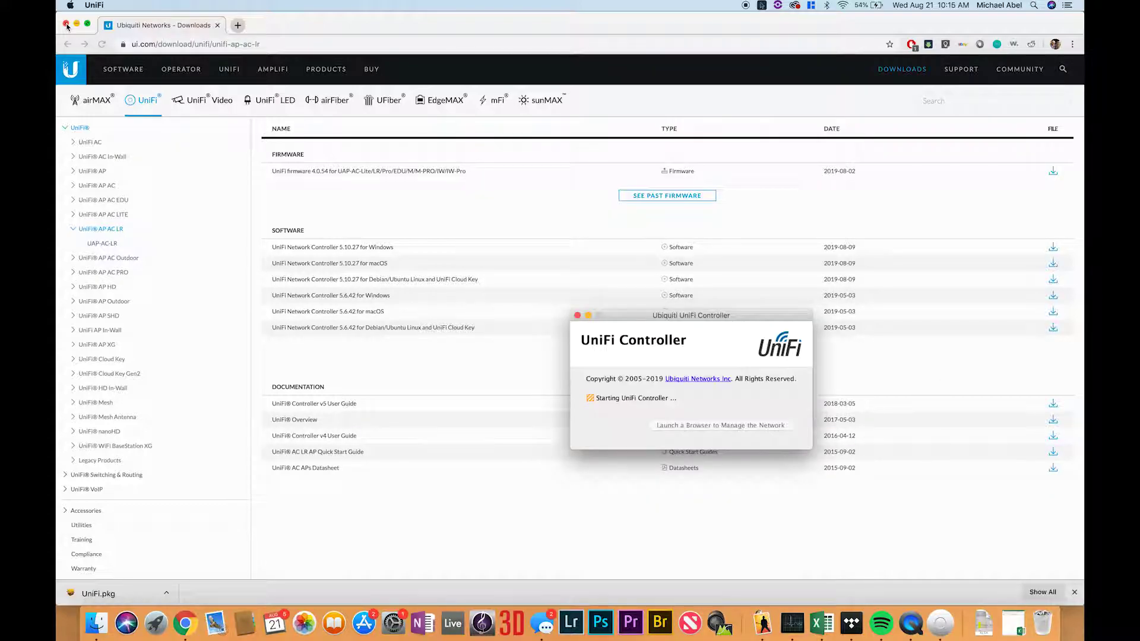
pyautogui.click(66, 24)
pyautogui.moveTo(682, 315); pyautogui.dragTo(280, 76)
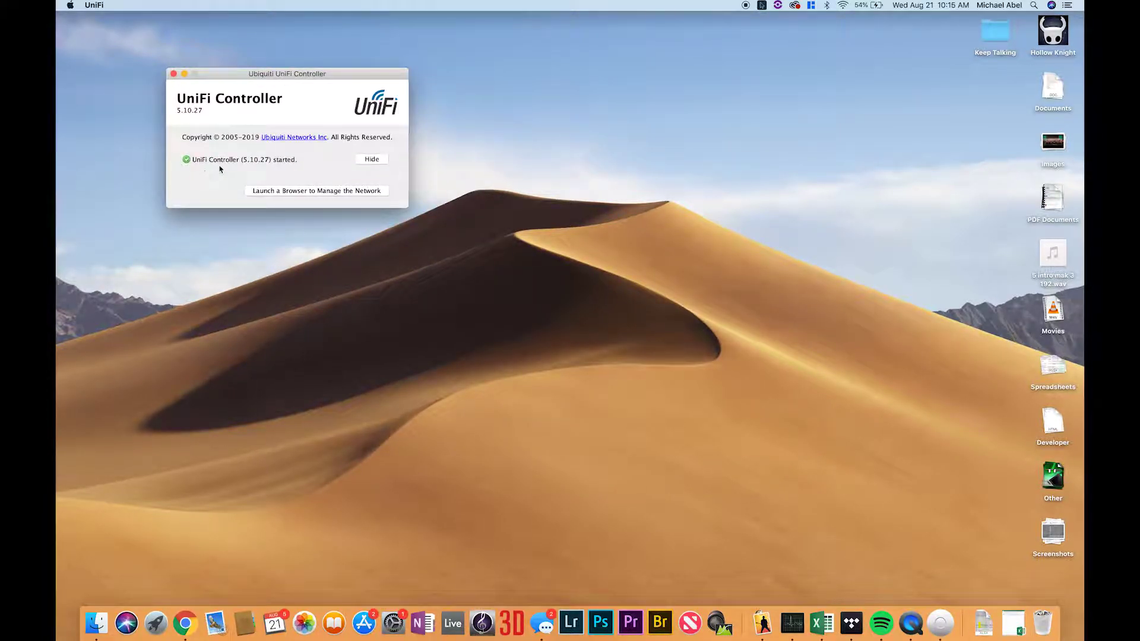
# Open the management page at localhost:8443, proceeding past the certificate privacy warning
pyautogui.click(300, 190)
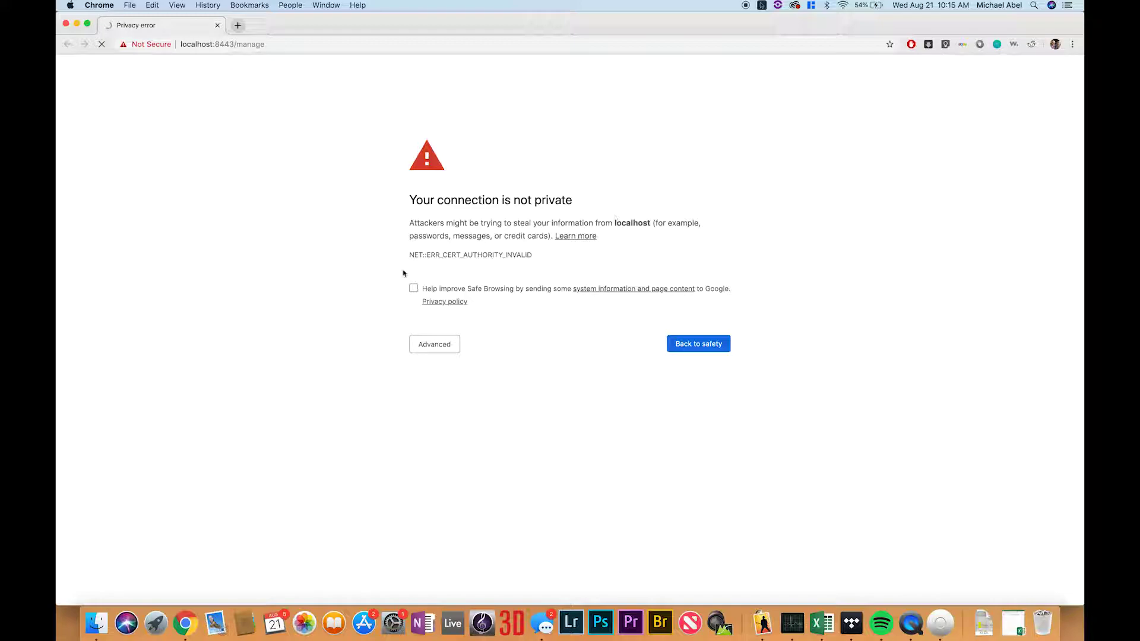
pyautogui.click(446, 350)
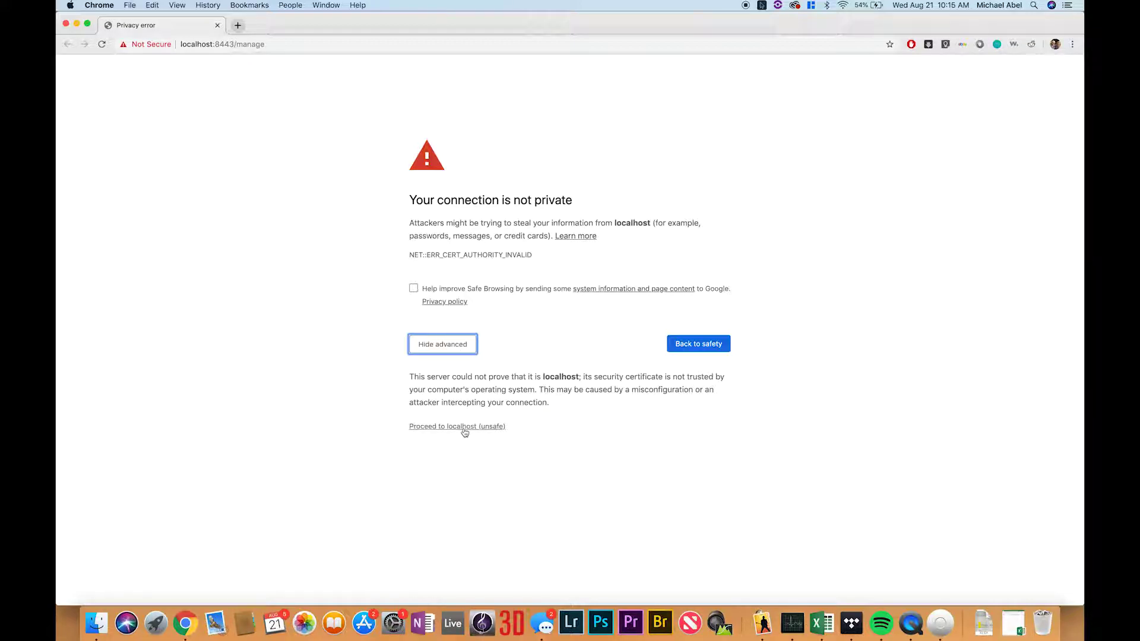
pyautogui.click(440, 427)
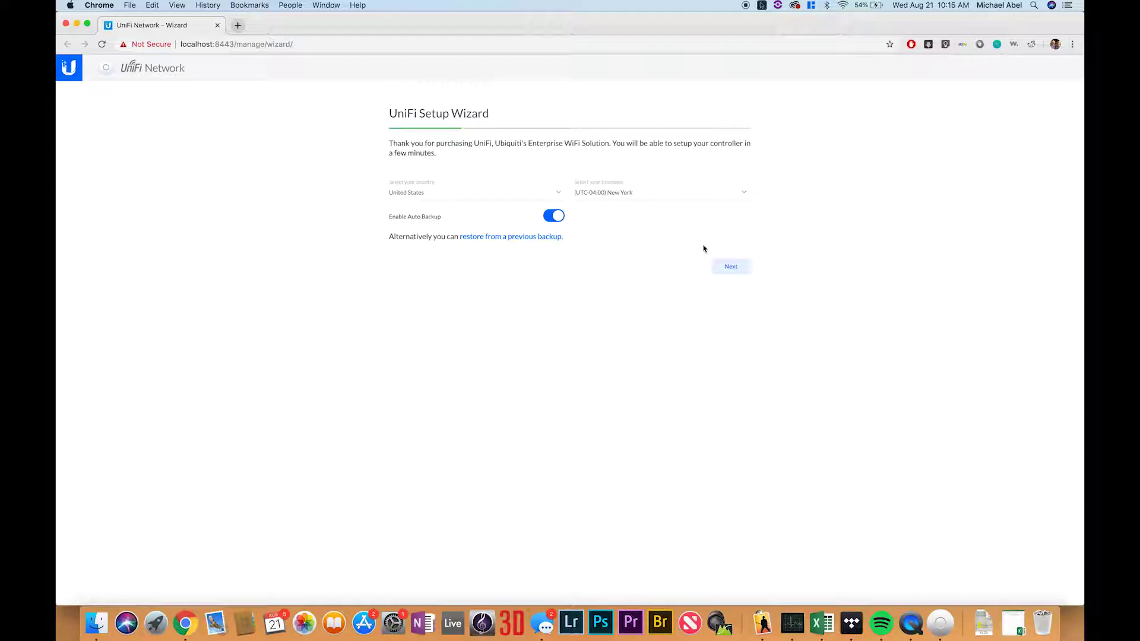
# Turn off automatic backup and advance past device configuration to the WiFi step
pyautogui.click(556, 216)
pyautogui.click(731, 270)
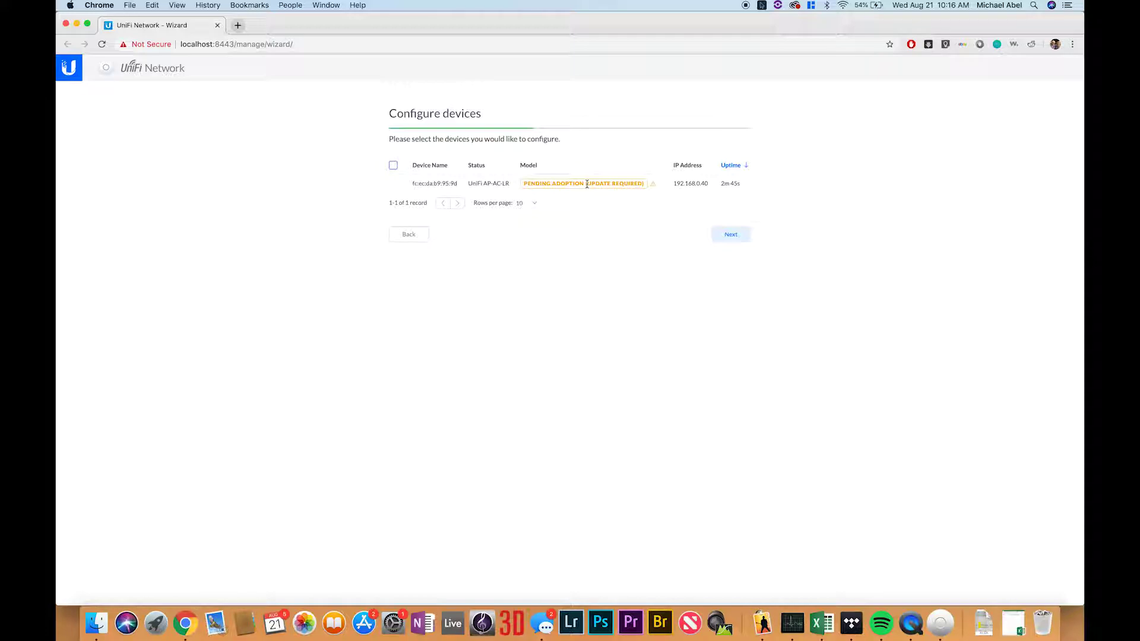
pyautogui.click(730, 234)
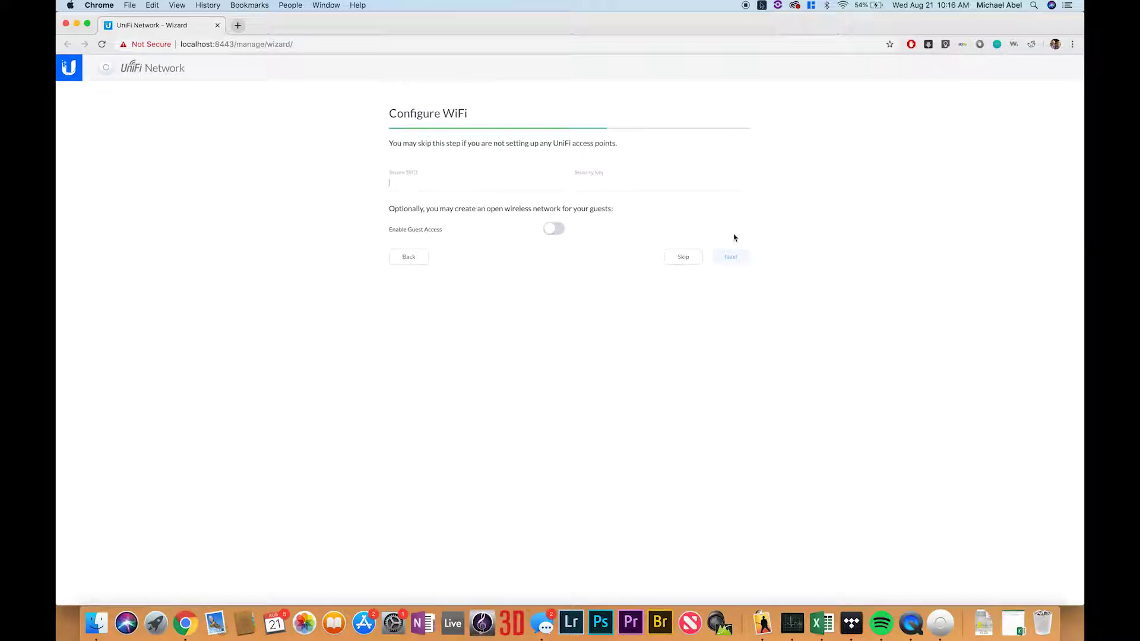
# Enter the secure WiFi network name and its security key, then continue
pyautogui.click(457, 186)
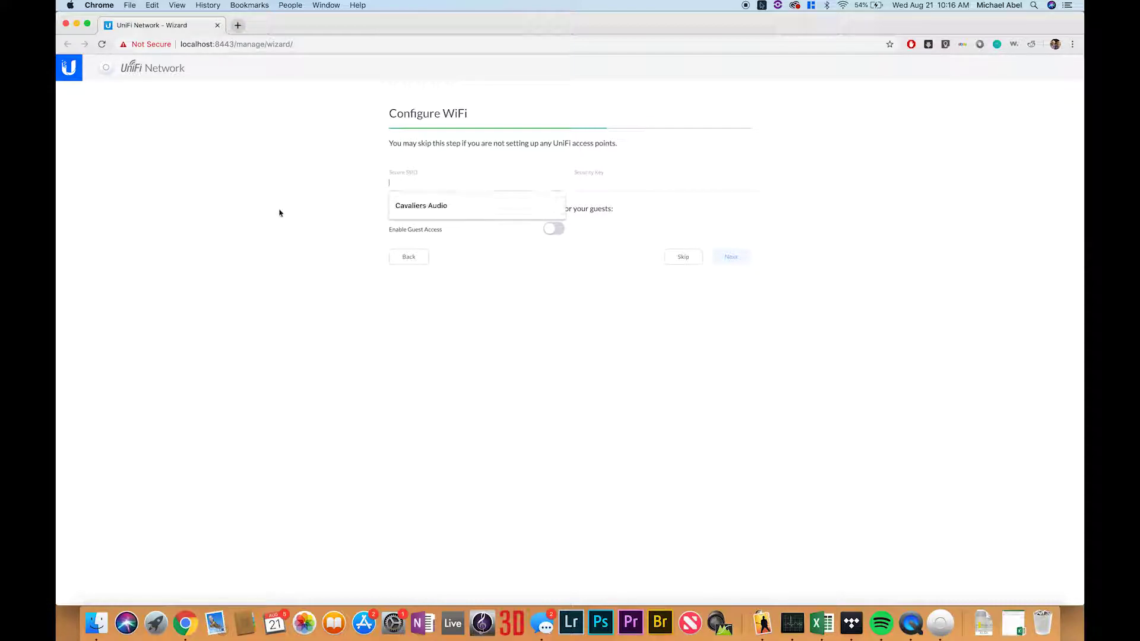
pyautogui.write("Michael's WiFi Network")
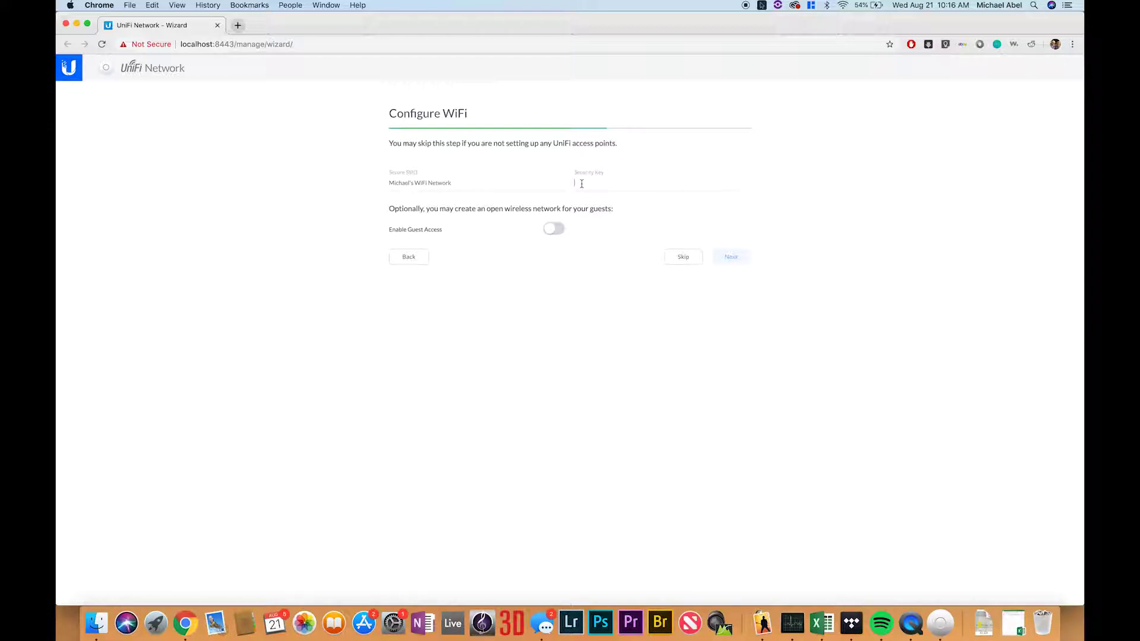
pyautogui.write('•••••••••')
pyautogui.click(731, 259)
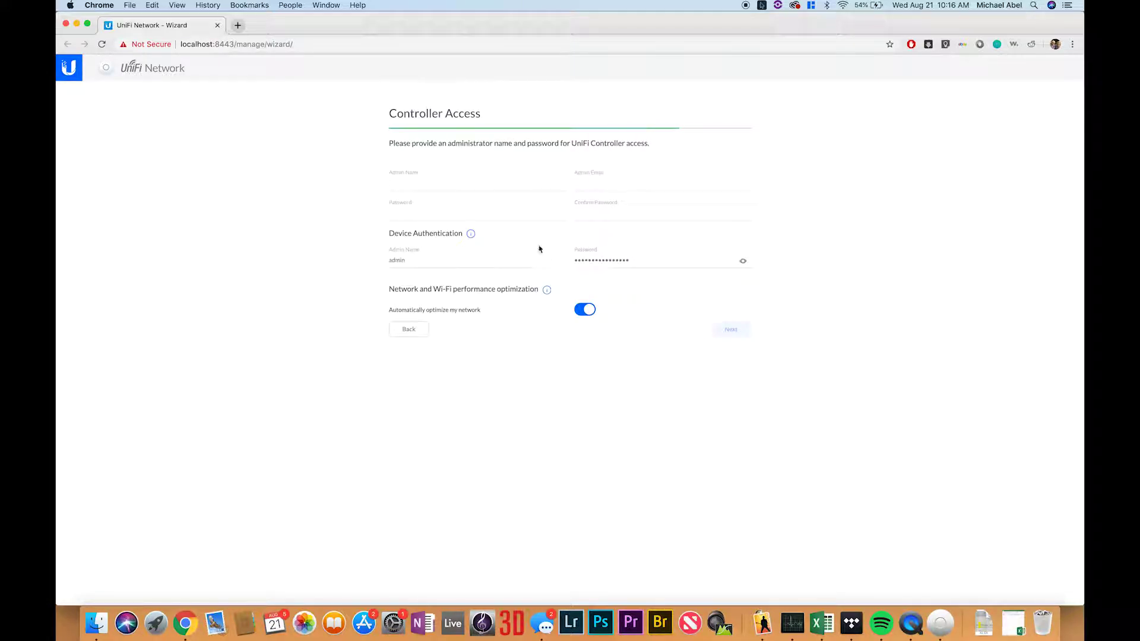
# Enter the controller admin name, reveal the device password, and screenshot the login form
pyautogui.click(425, 185)
pyautogui.write('MichaelAbel')
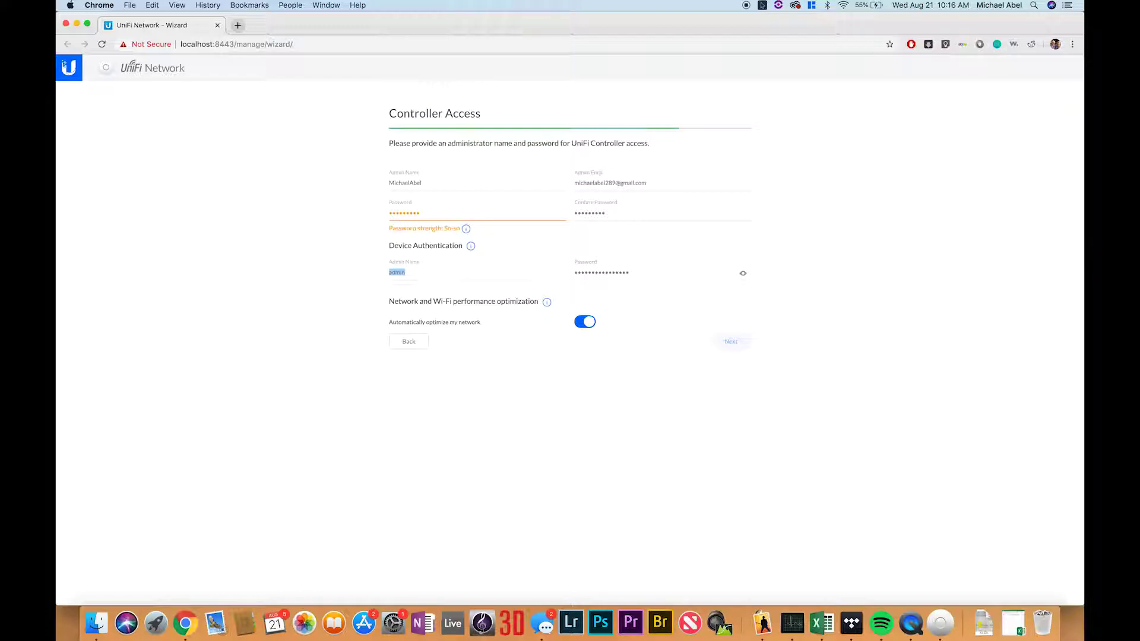
pyautogui.click(743, 275)
pyautogui.doubleClick(636, 273)
pyautogui.click(803, 287)
pyautogui.press('super+shift+4')
pyautogui.moveTo(374, 96); pyautogui.dragTo(776, 383)
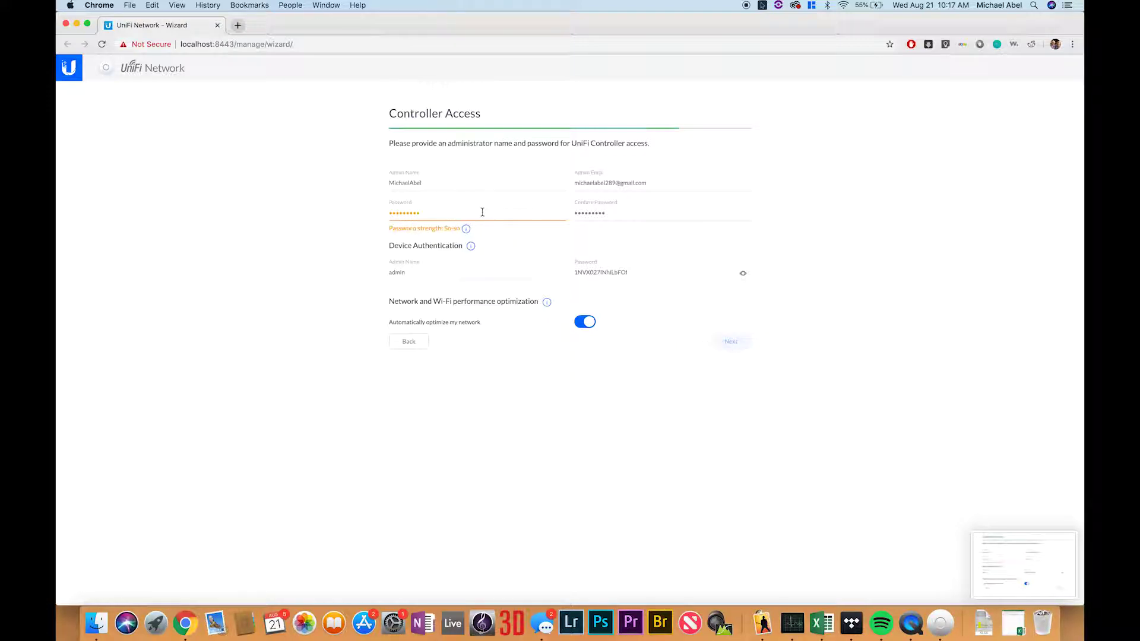
# Strengthen the admin password and its confirmation, then continue to the settings summary
pyautogui.write('!')
pyautogui.press('Tab')
pyautogui.write('!')
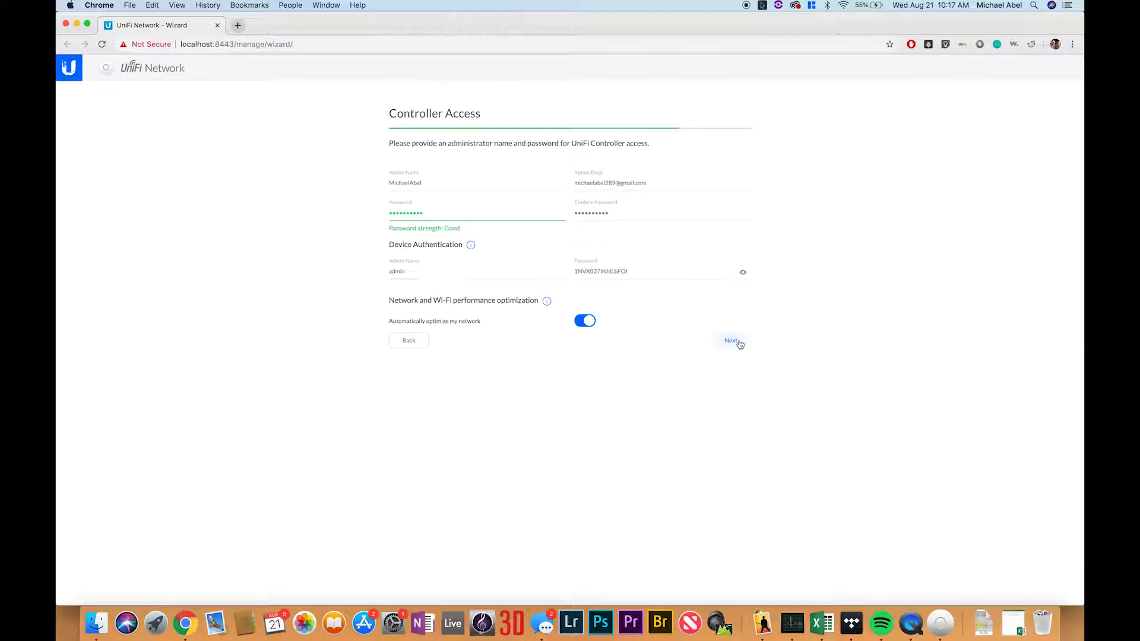
pyautogui.click(733, 341)
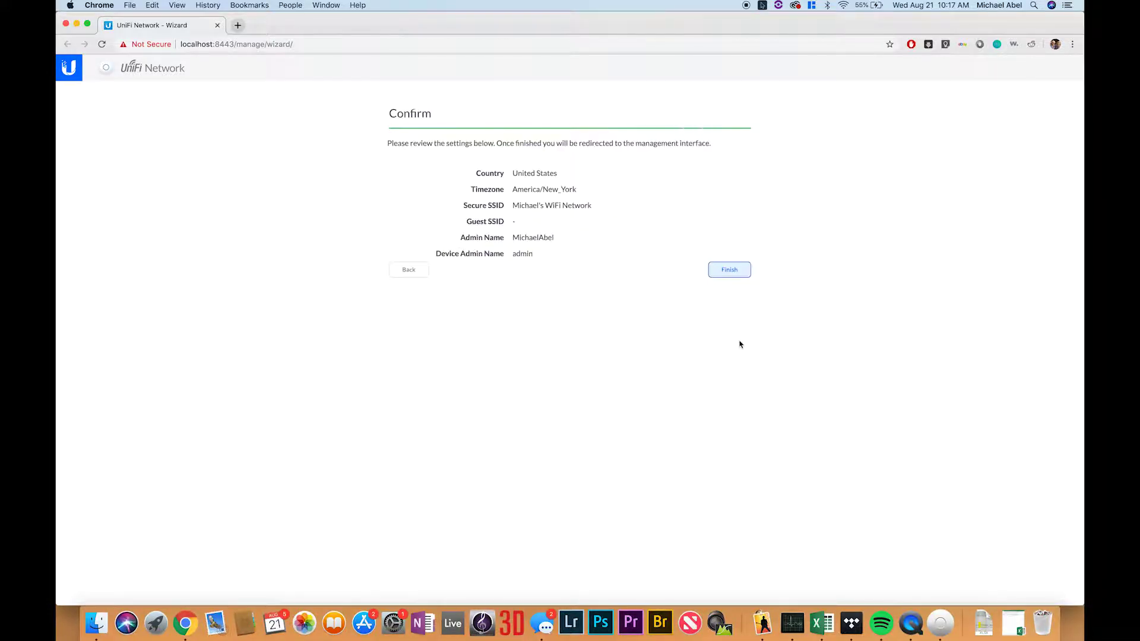
# Finish the wizard and skip the UBNT.com cloud login credentials
pyautogui.click(730, 272)
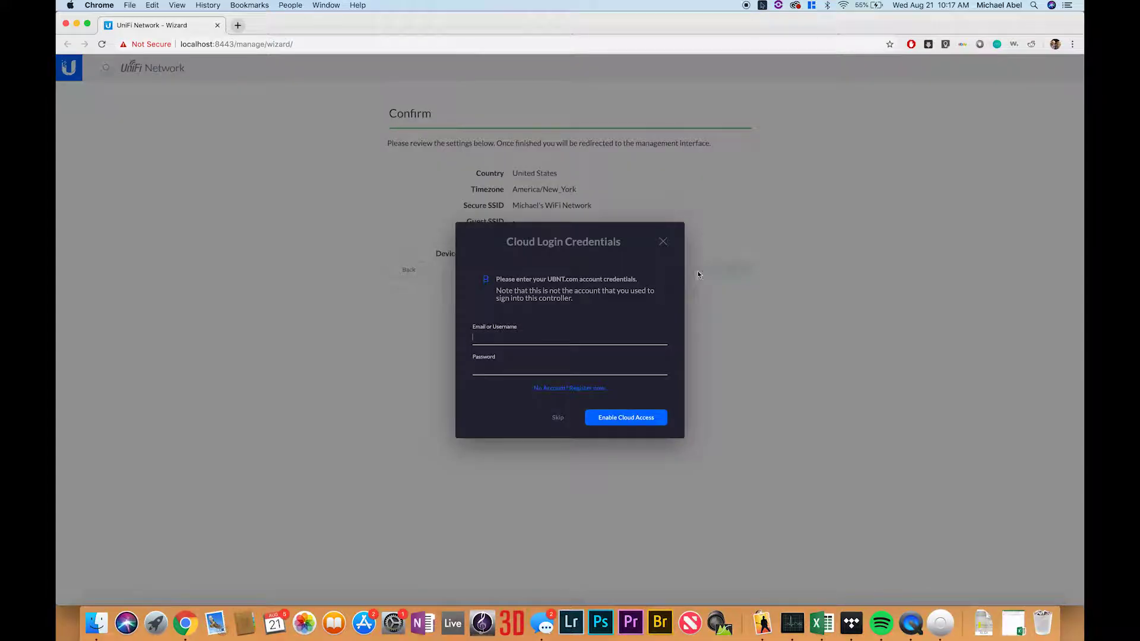
pyautogui.moveTo(508, 241); pyautogui.dragTo(618, 246)
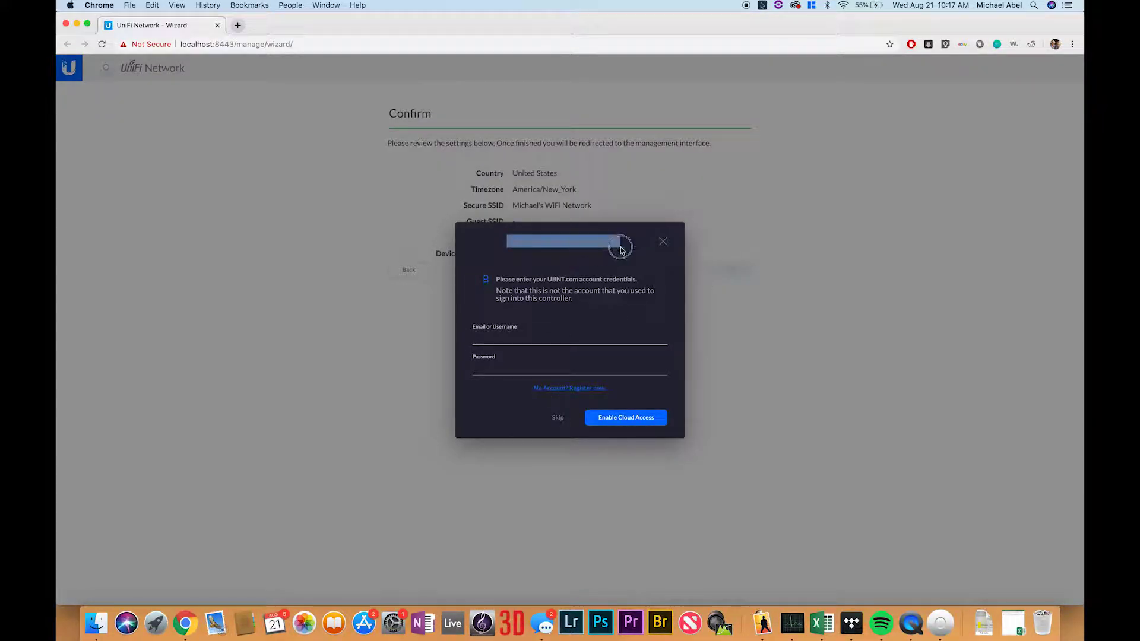
pyautogui.click(618, 252)
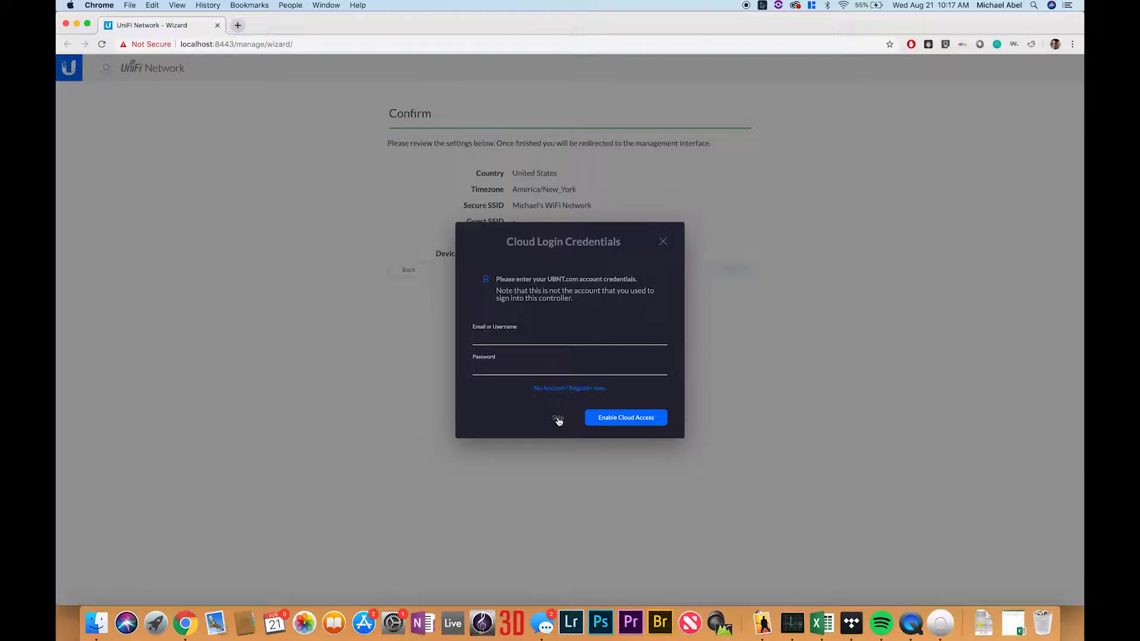
pyautogui.click(557, 418)
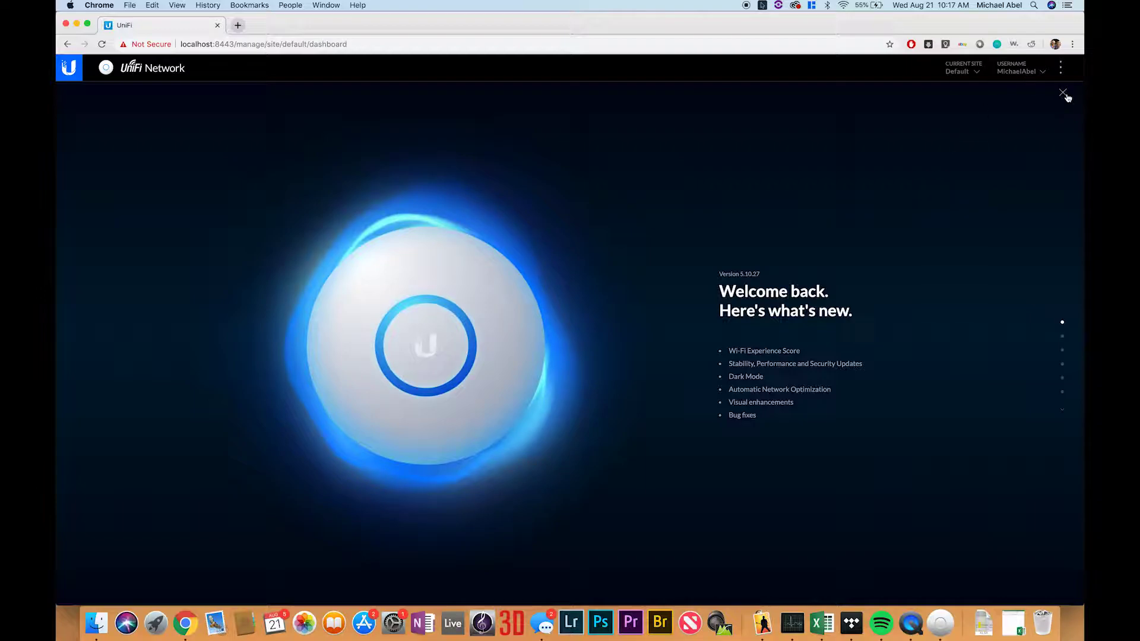
# Dismiss the what's new overlay and adopt and upgrade the UniFi AP-AC-LR in Devices
pyautogui.click(1063, 95)
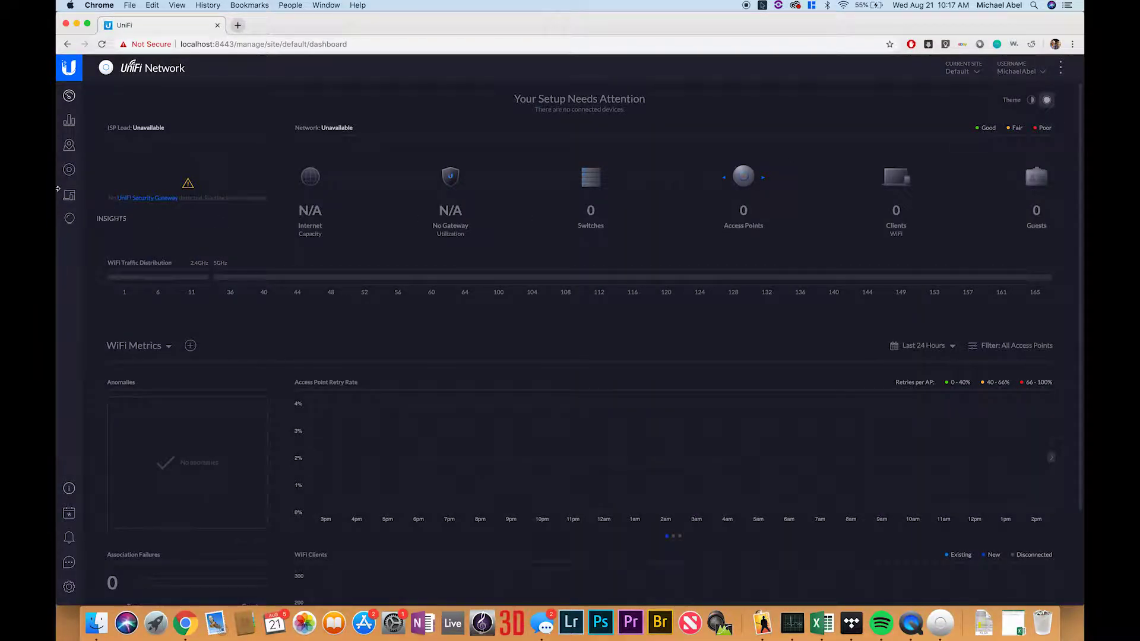
pyautogui.click(69, 171)
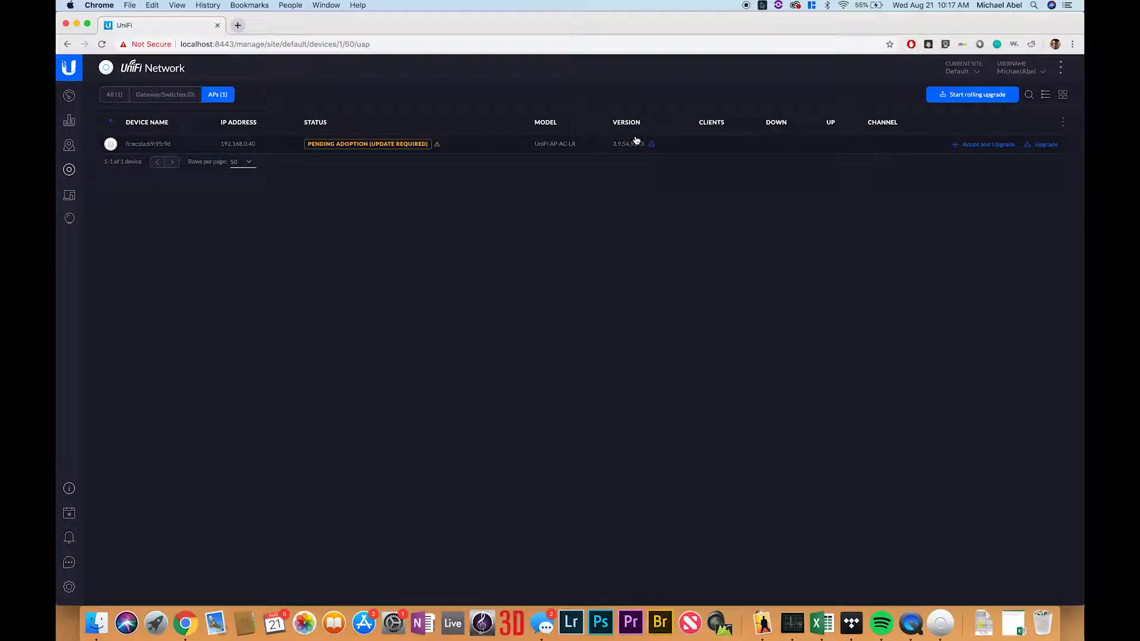
pyautogui.click(992, 146)
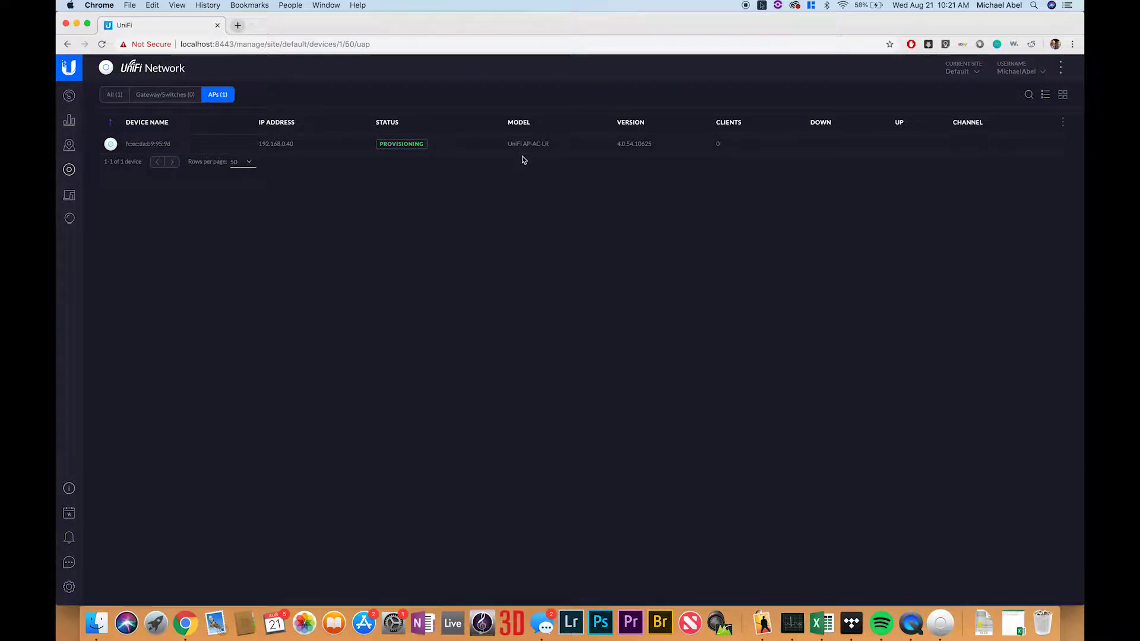
# Open the access point's details and join the Mac to the new secure WiFi network
pyautogui.click(186, 145)
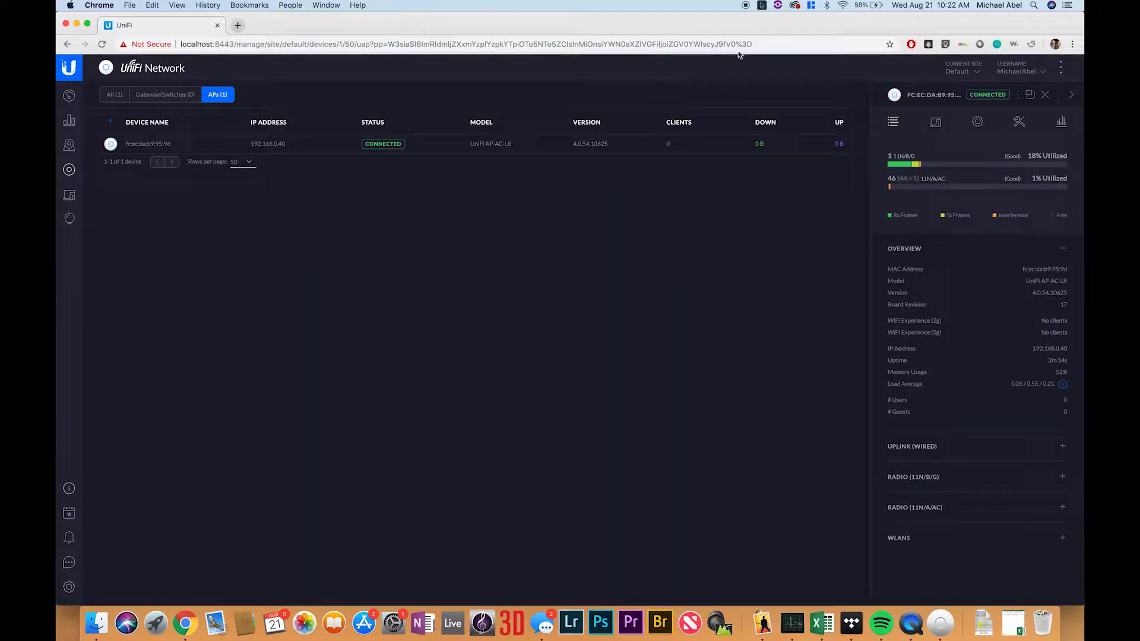
pyautogui.click(843, 5)
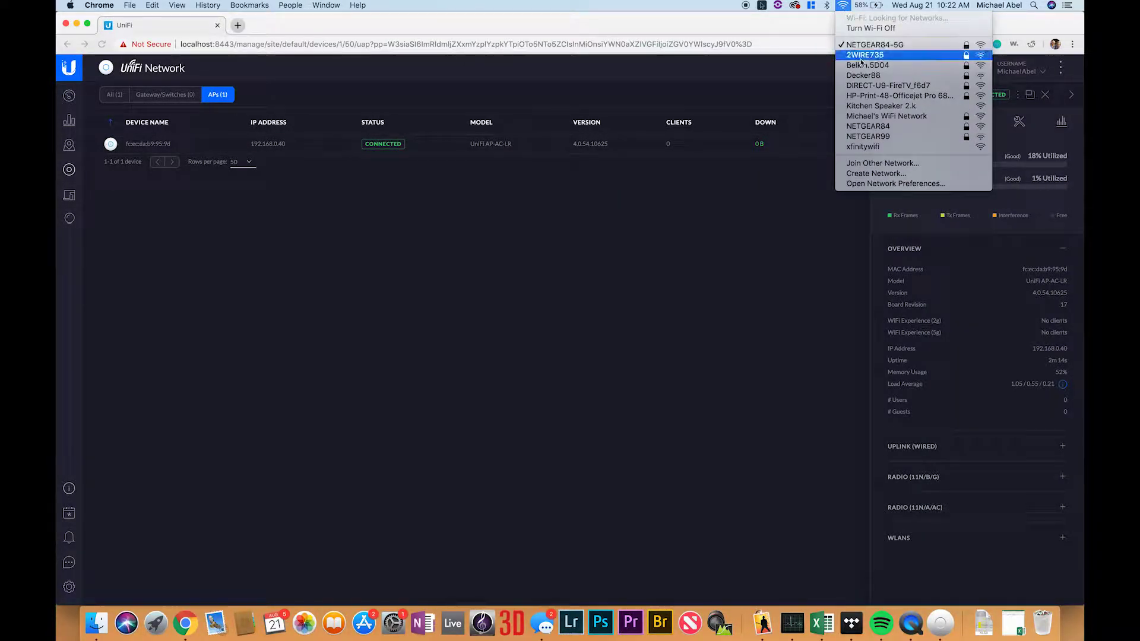
pyautogui.click(871, 116)
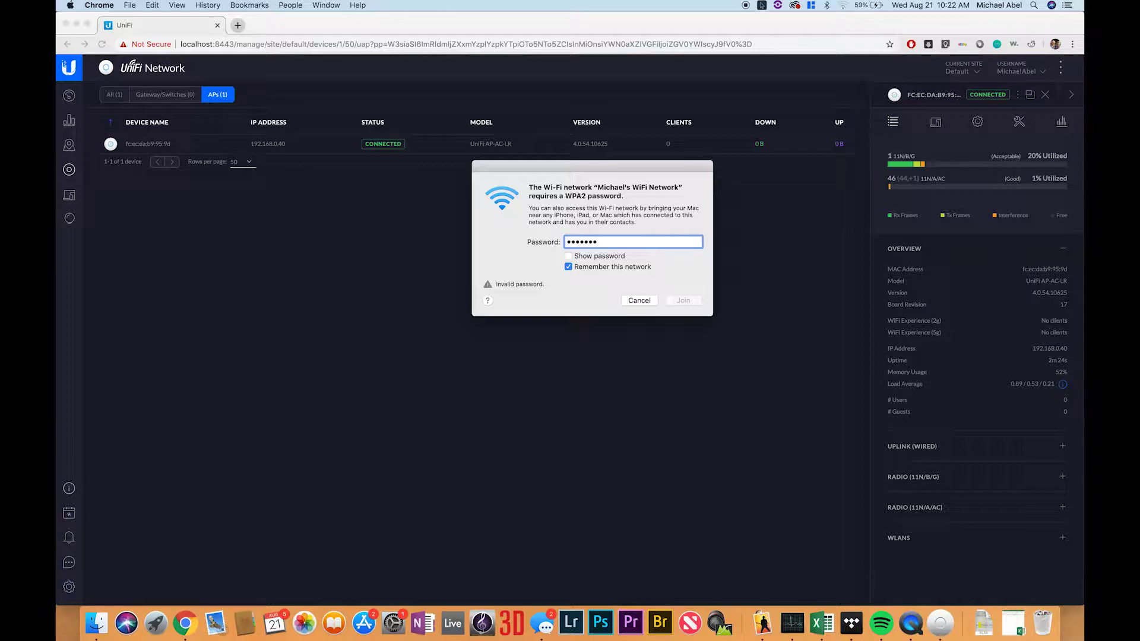
pyautogui.write('••')
pyautogui.click(613, 256)
pyautogui.click(683, 300)
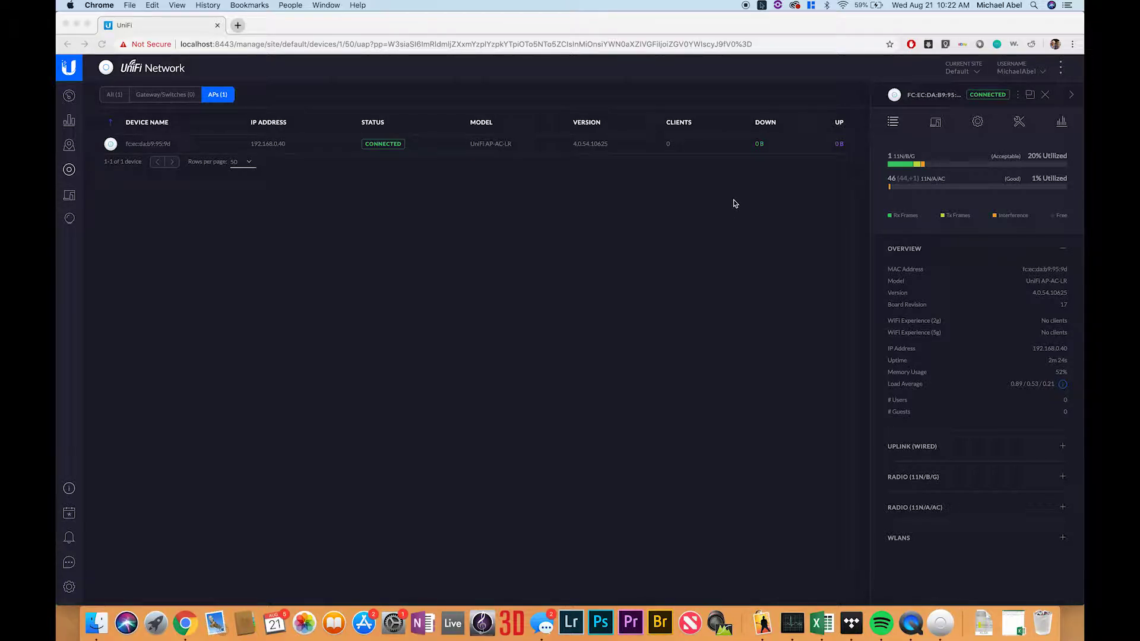
pyautogui.click(843, 6)
# Close the macOS Wi-Fi menu and open the Neighboring Access Points insights
pyautogui.click(842, 8)
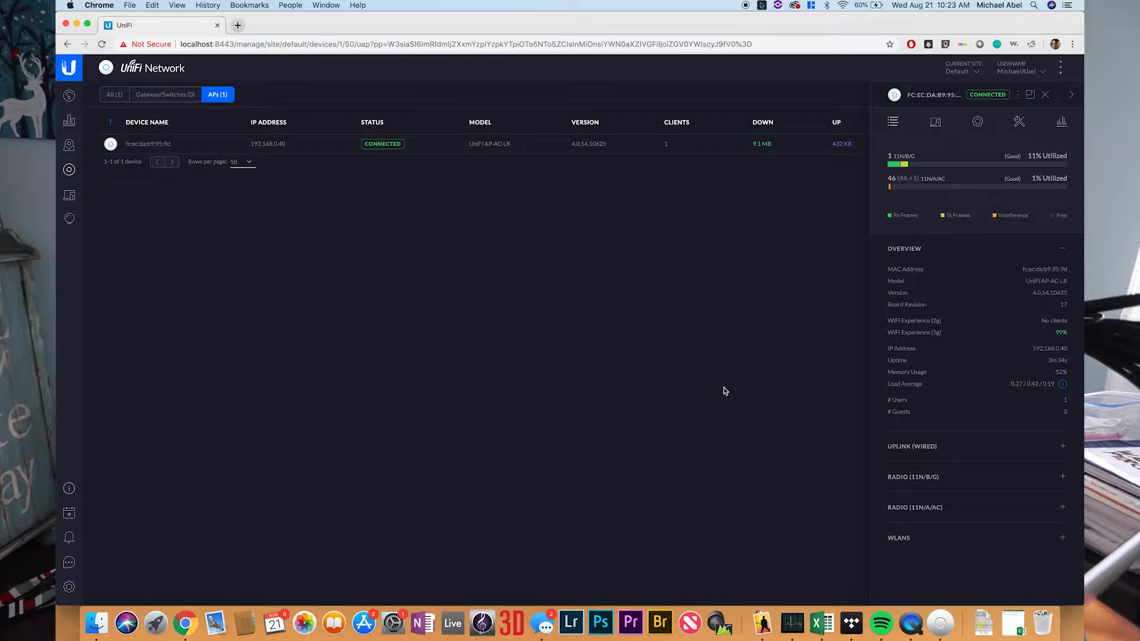
pyautogui.click(70, 218)
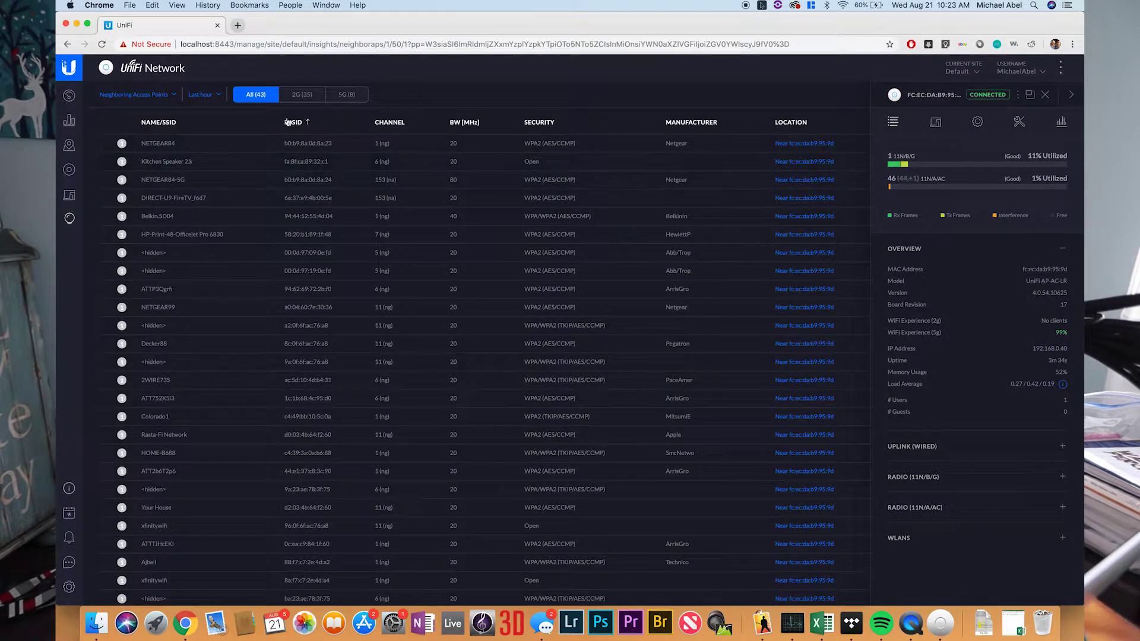
# Filter the 43 detected neighboring access points to 5G, then to 2G, and scroll the list
pyautogui.click(334, 94)
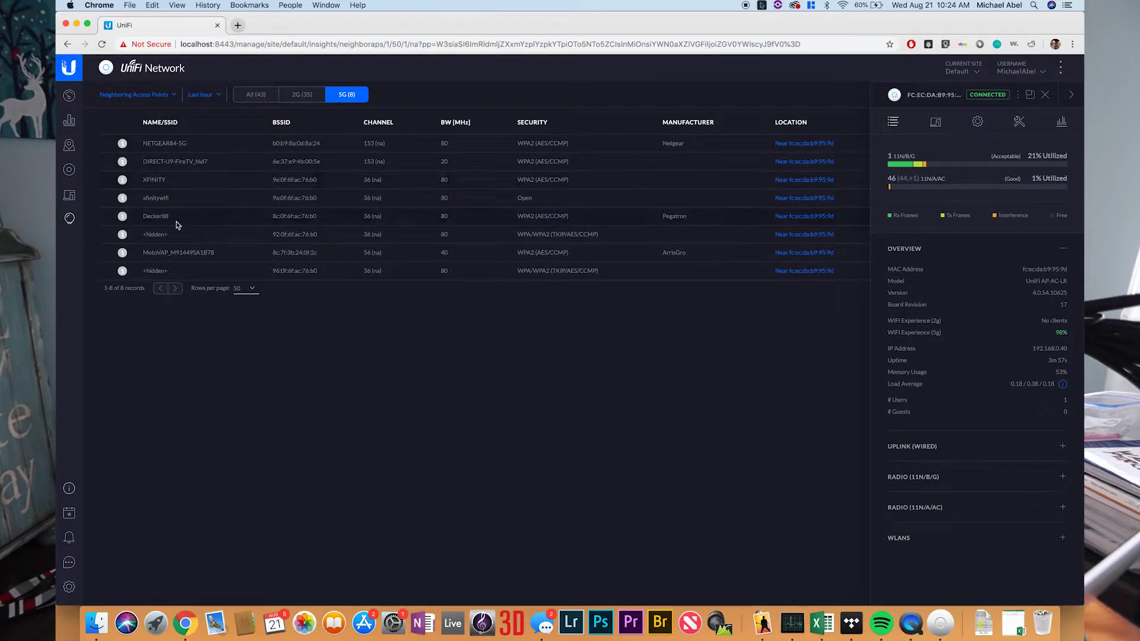
pyautogui.click(300, 94)
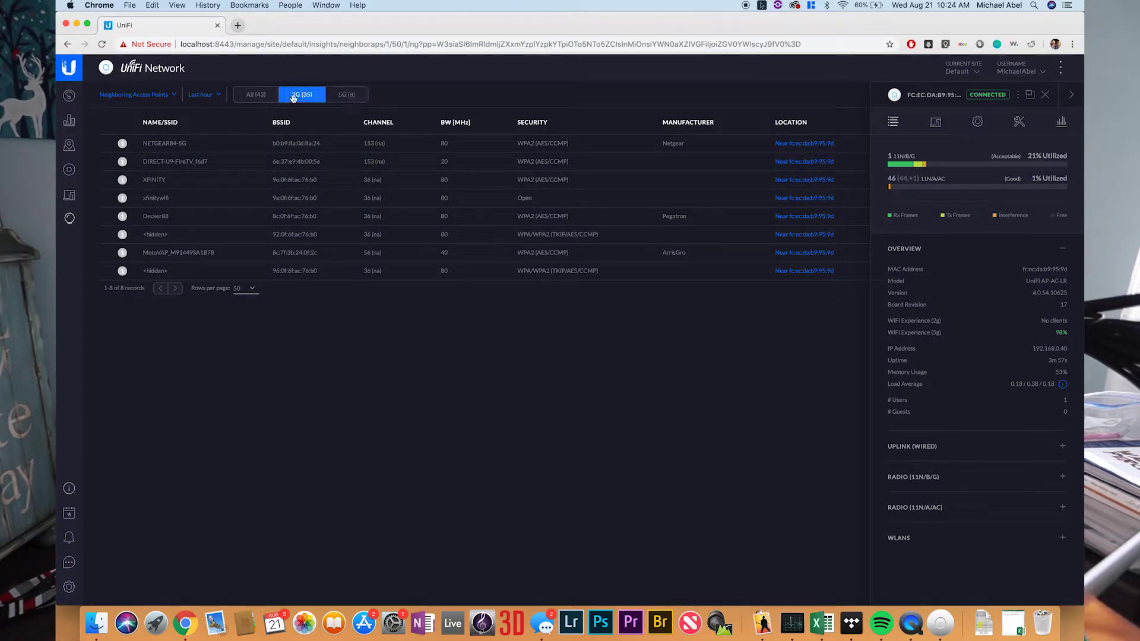
pyautogui.scroll(-3, 306, 298)
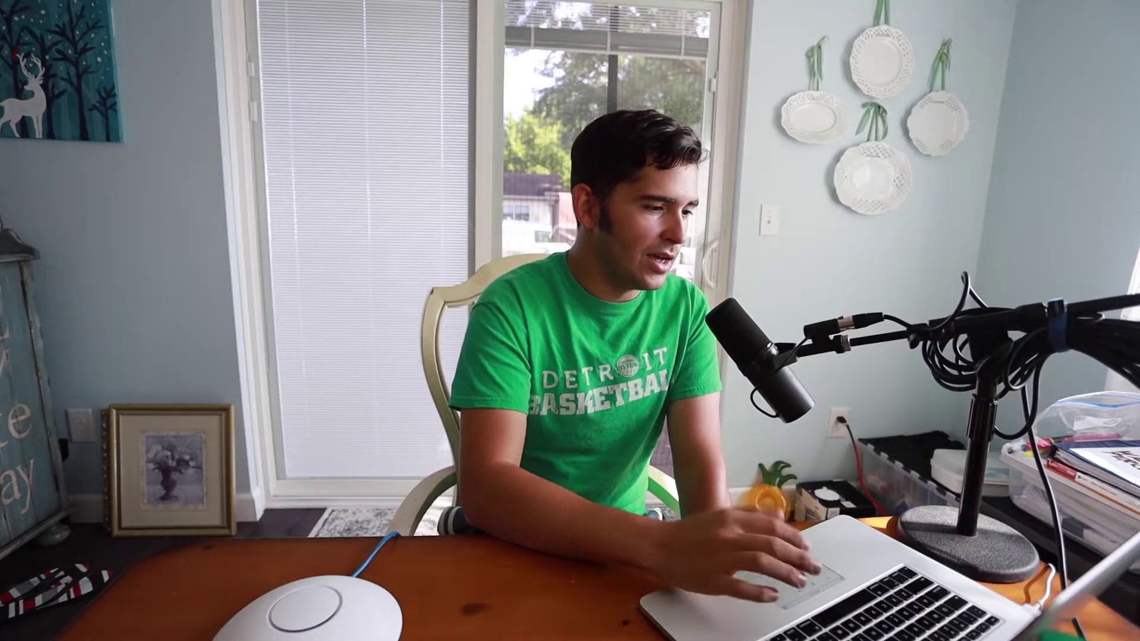